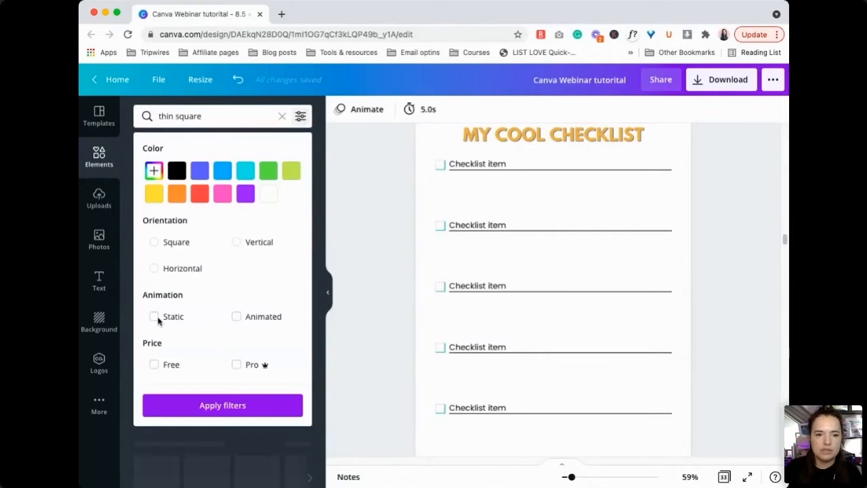
Filter the thin square graphics to show only static, free ones.
left_click(154, 316)
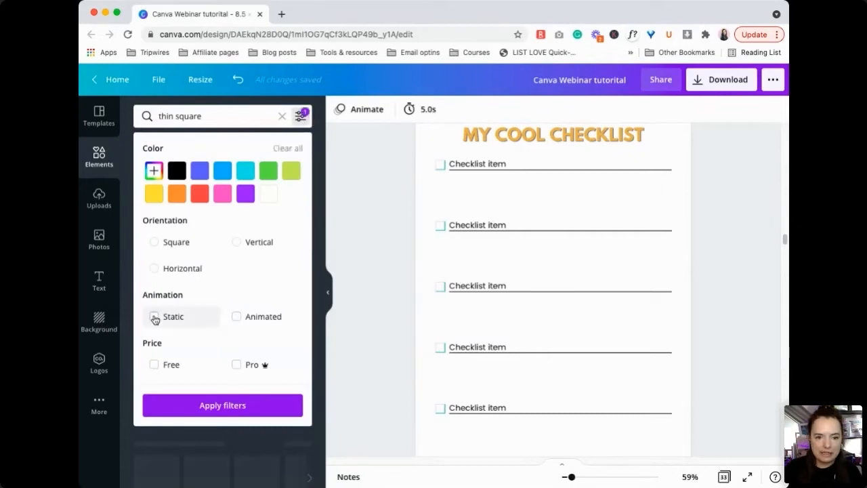
left_click(154, 366)
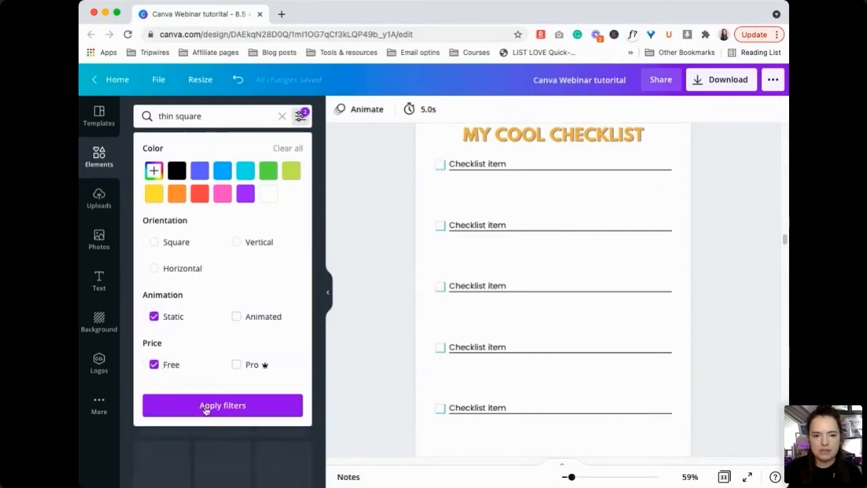
left_click(205, 406)
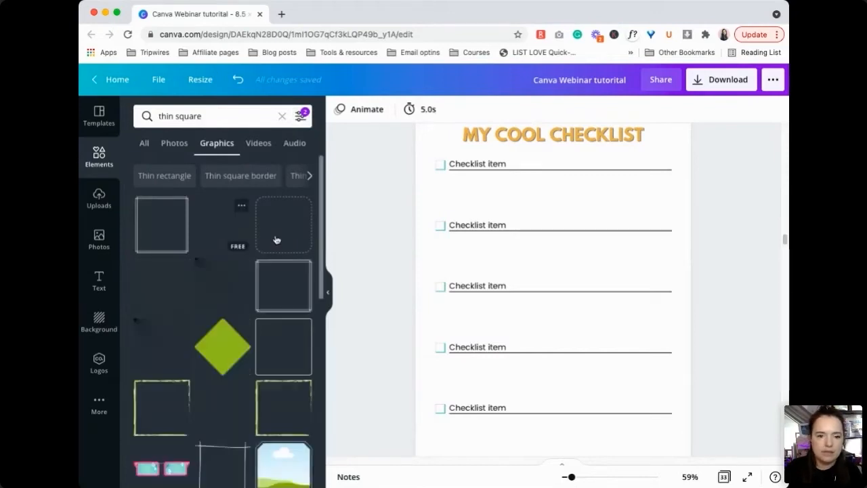
Add the thin rounded square outline to the page, placed around the first three checklist items and widened to enclose their lines.
scroll(274, 336, "down", 5)
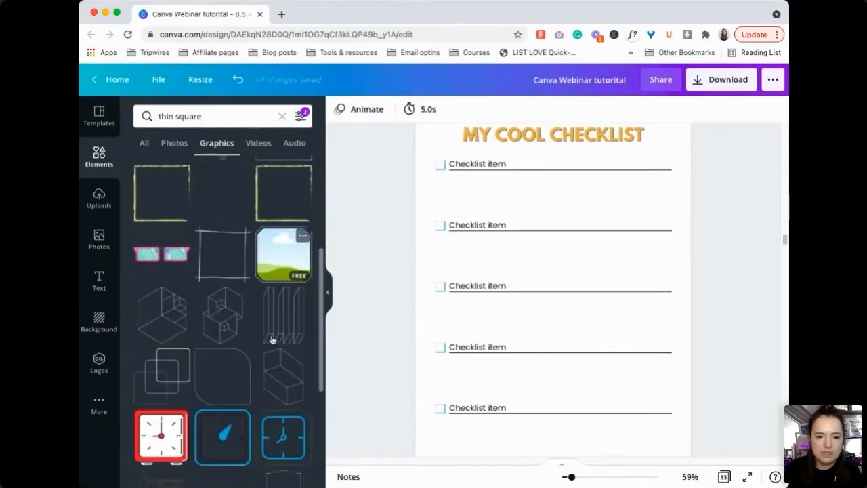
scroll(273, 340, "up", 5)
left_click(273, 340)
left_click_drag(544, 291, 497, 224)
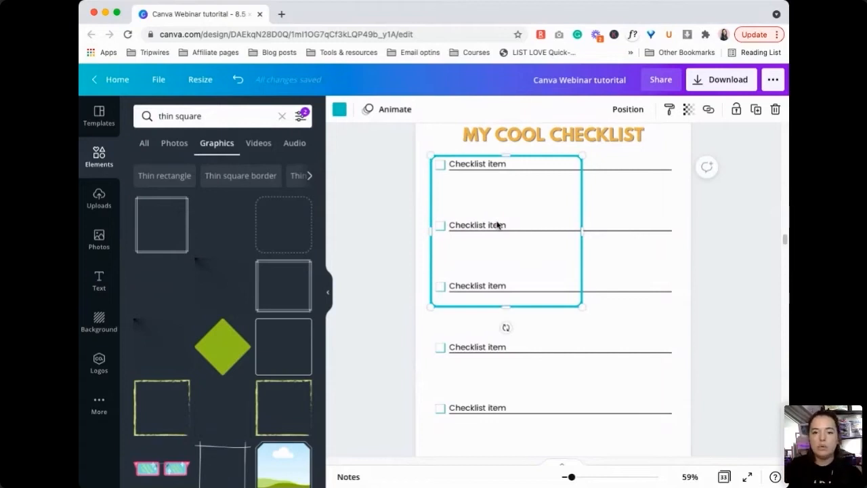
left_click_drag(637, 220, 679, 221)
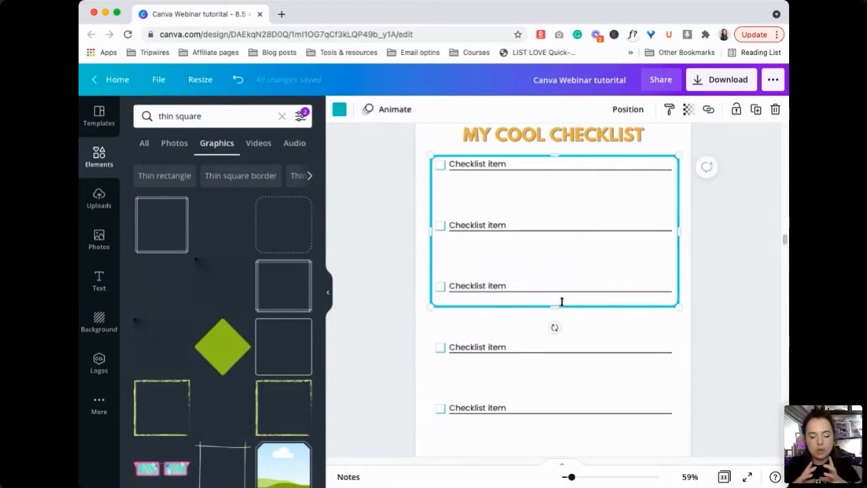
left_click(281, 397)
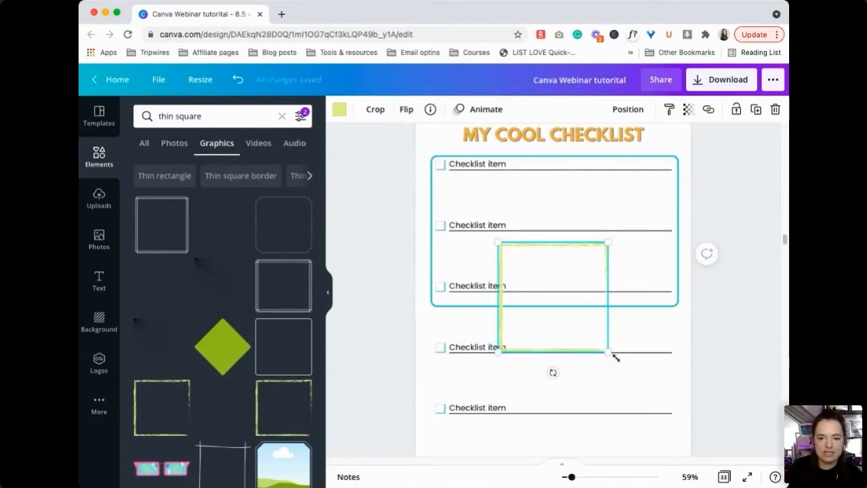
left_click_drag(606, 353, 602, 385)
key("Delete")
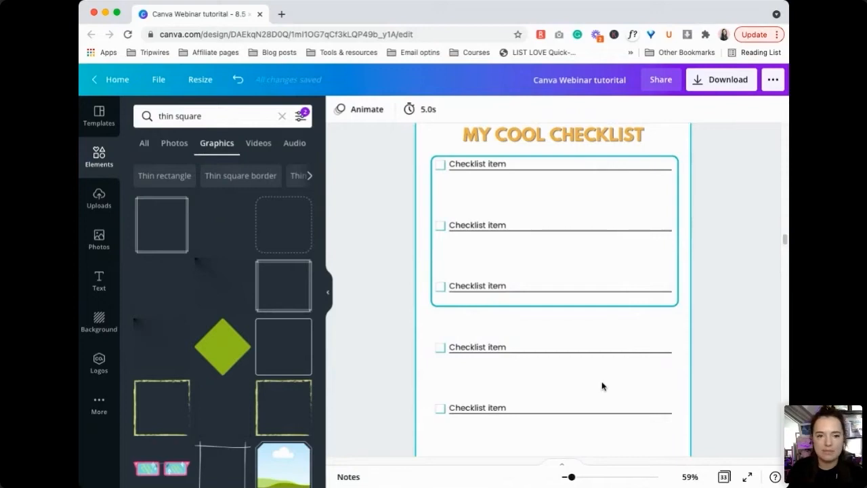
Resize and reposition the teal outline so it encloses only the first checklist item and the blank space beneath it.
left_click(551, 308)
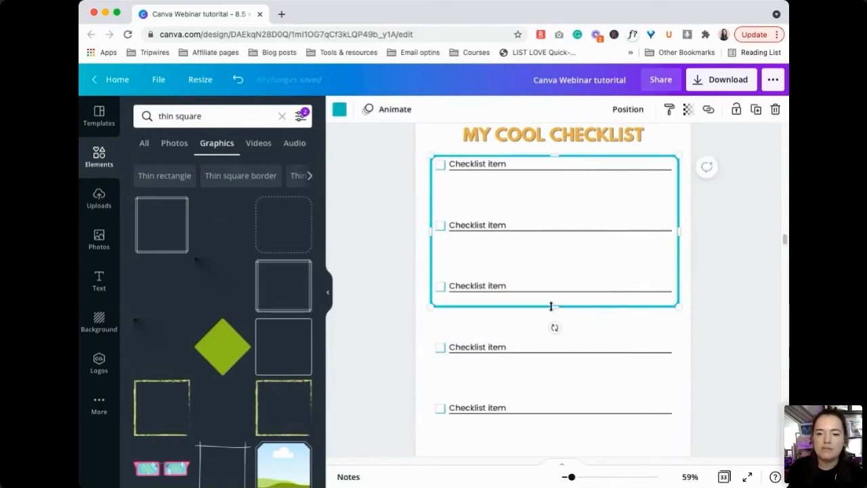
left_click_drag(559, 224, 564, 206)
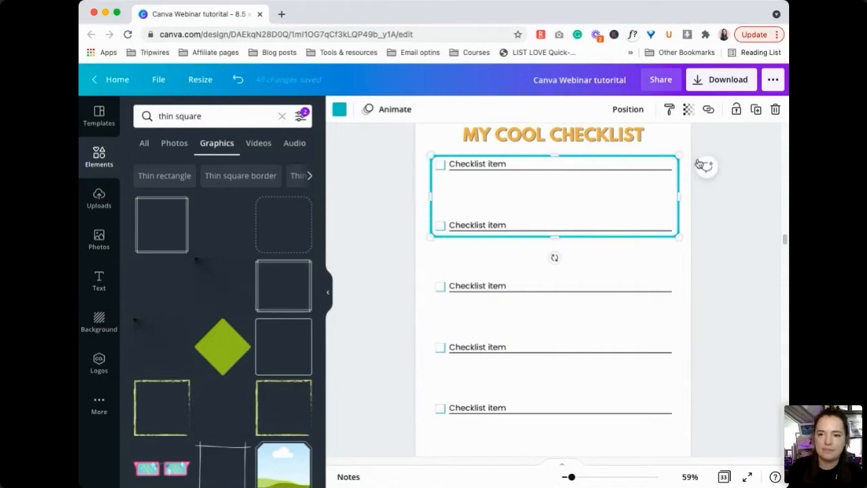
left_click_drag(677, 156, 609, 173)
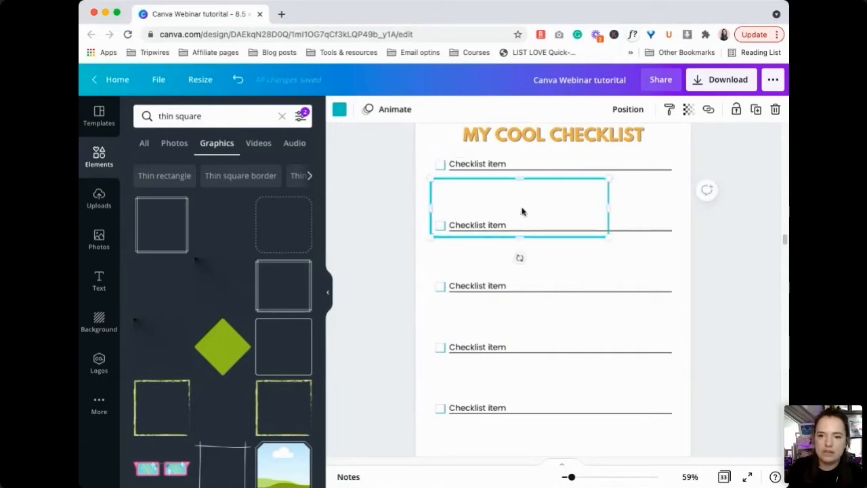
left_click_drag(523, 185, 520, 182)
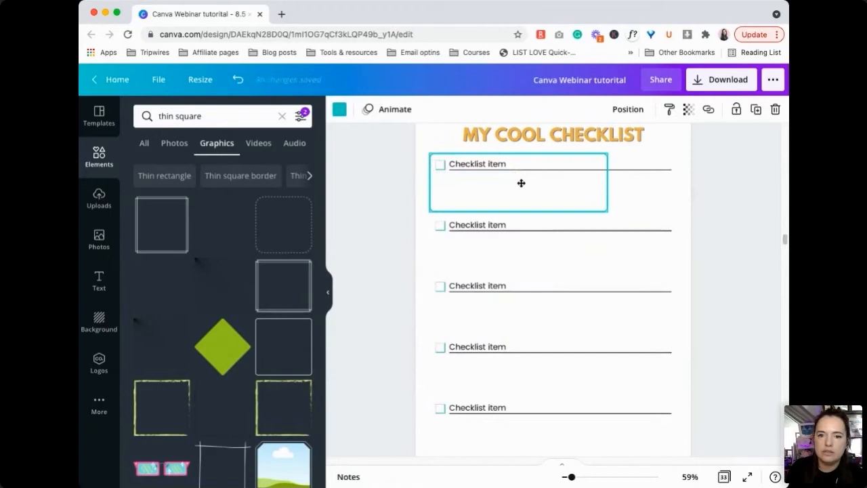
left_click_drag(609, 185, 676, 185)
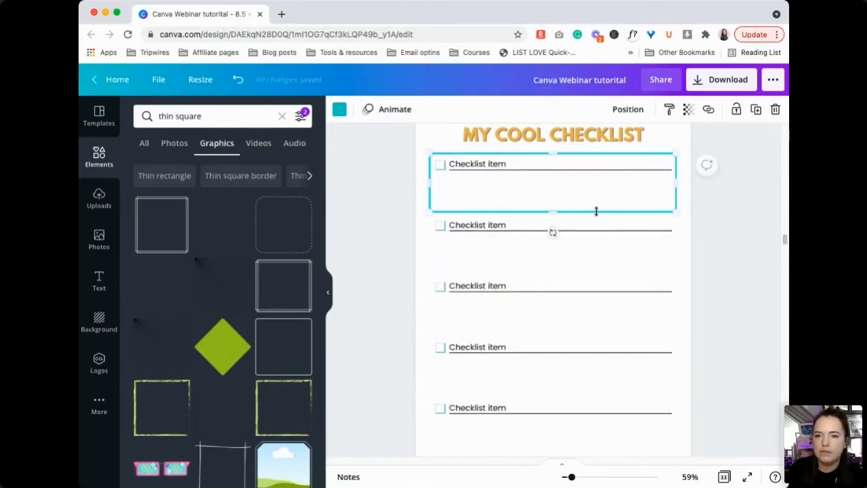
left_click_drag(597, 213, 597, 214)
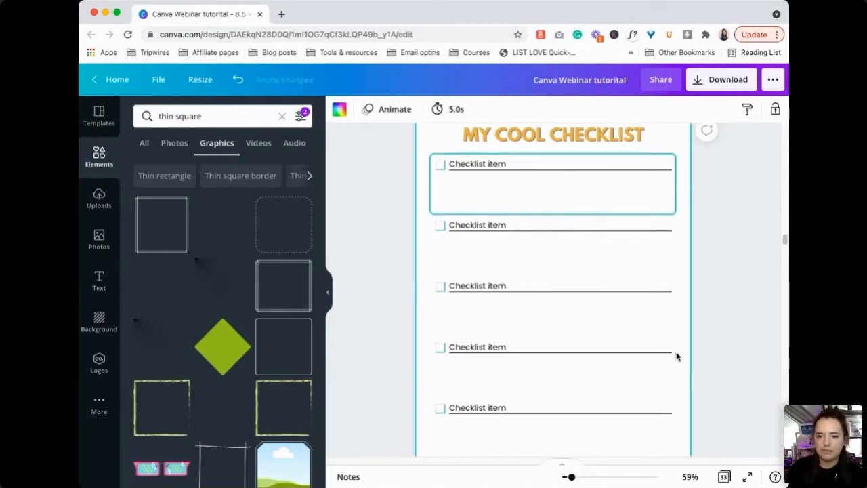
Delete the four checklist items below the outlined one.
left_click(668, 413)
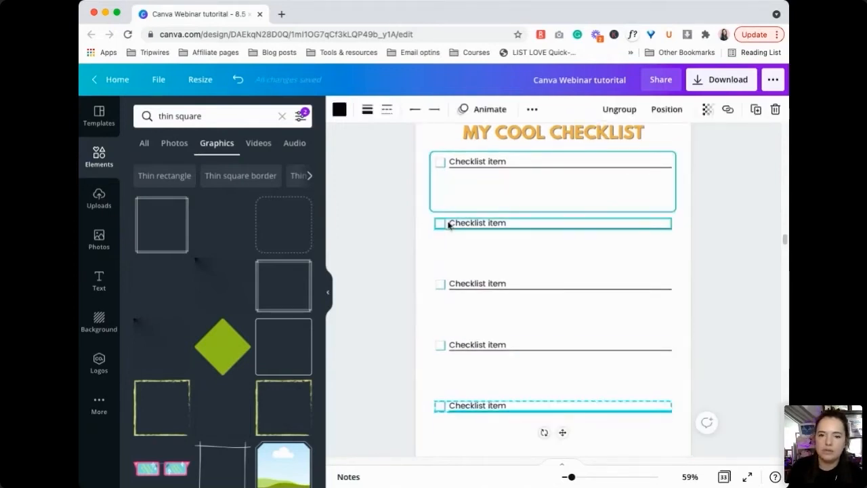
left_click_drag(424, 225, 570, 418)
key("Delete")
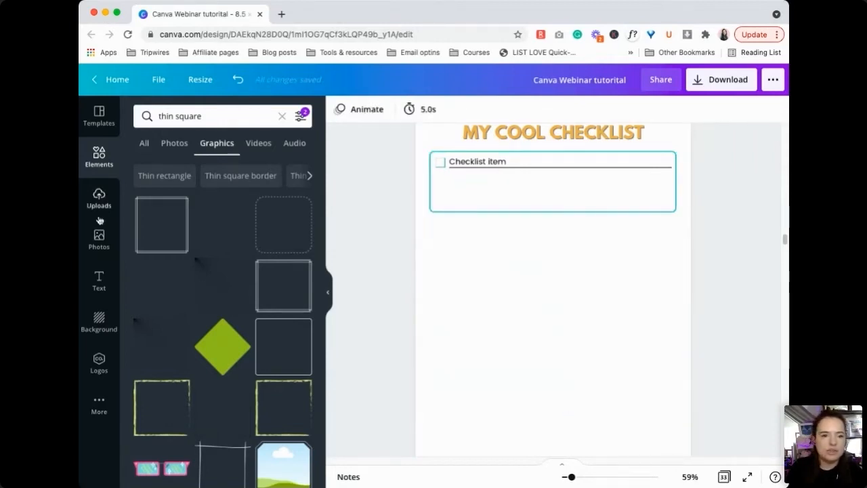
Add a subheading text box under the first checklist item, widened to the end of its line and left-aligned.
left_click(98, 280)
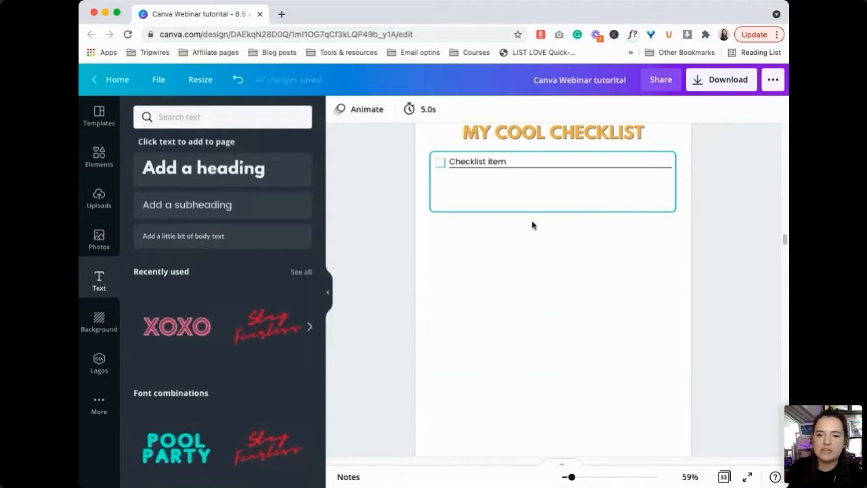
left_click(226, 204)
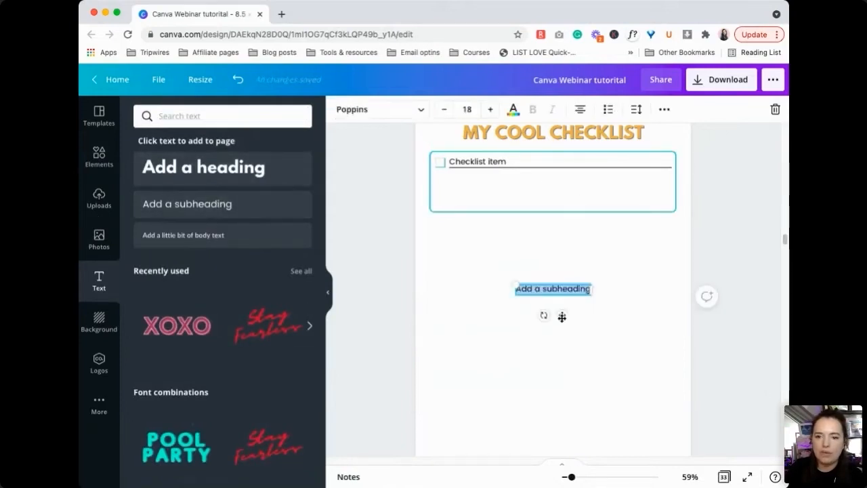
mouse_move(497, 199)
left_mouse_down()
mouse_move(492, 192)
mouse_move(493, 208)
left_mouse_up()
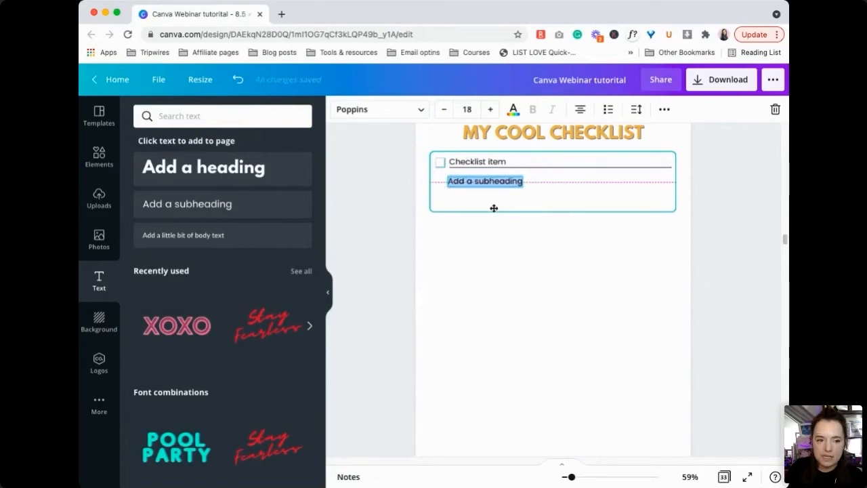
left_click_drag(541, 181, 671, 182)
left_click(580, 109)
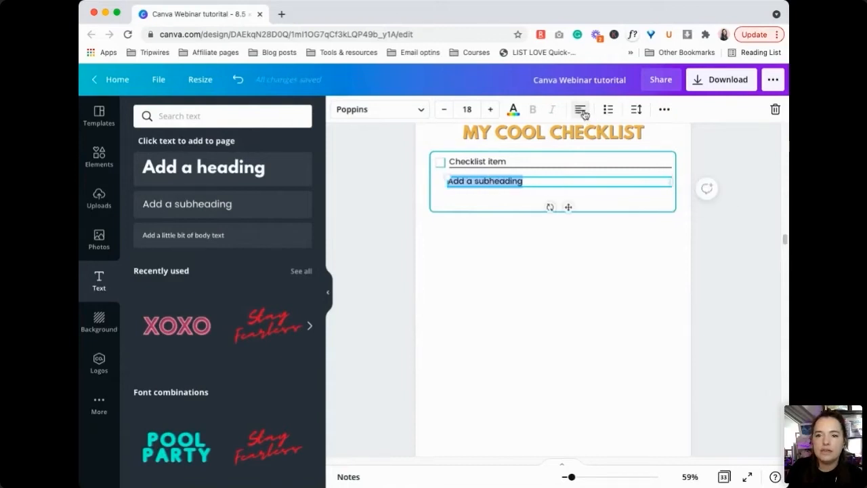
Replace the subheading with "Example text." repeated ten times to fill the space inside the outline.
type("Exam")
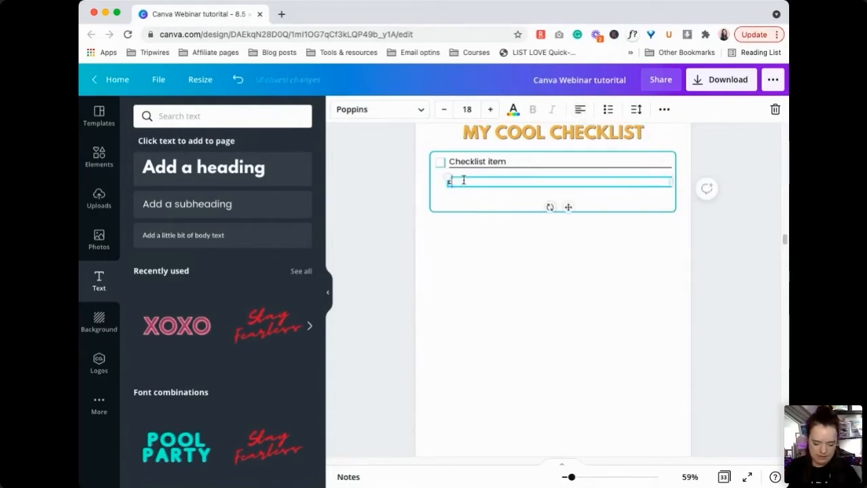
type("ple text")
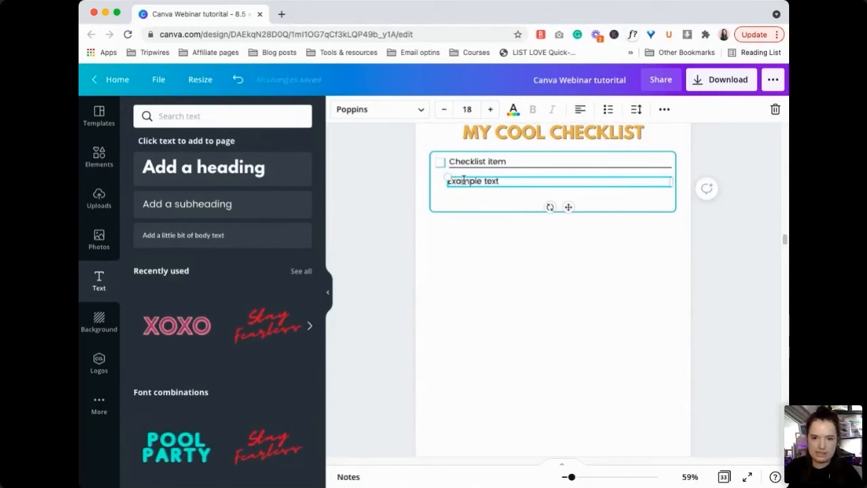
type(".")
key("super+a")
key("super+c")
key("Right")
key("super+v")
key("super+v")
key("super+v")
key("super+v")
key("super+v")
key("super+v")
key("super+v")
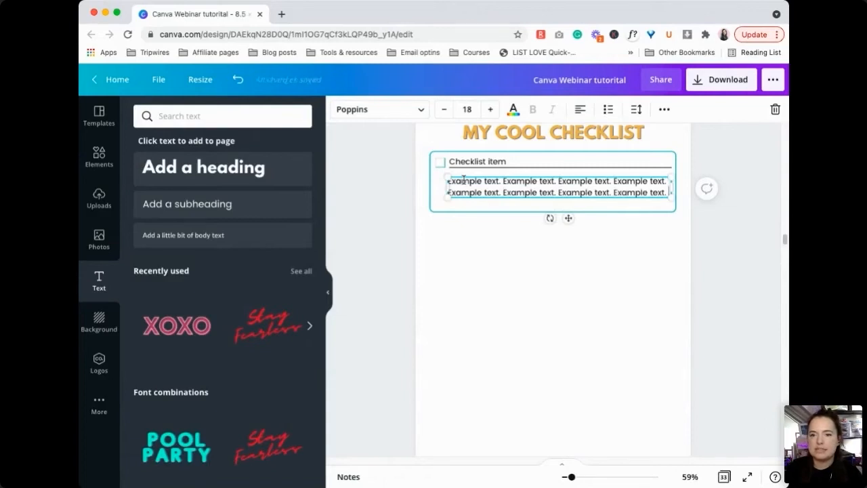
key("super+v")
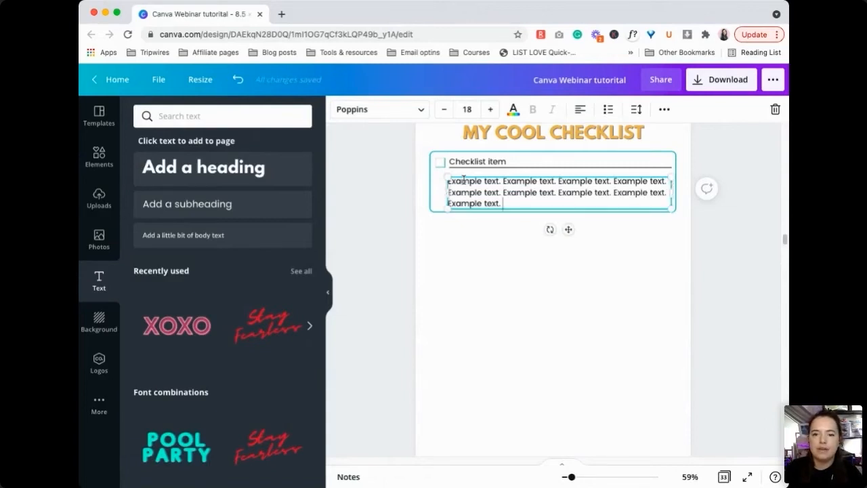
key("super+v")
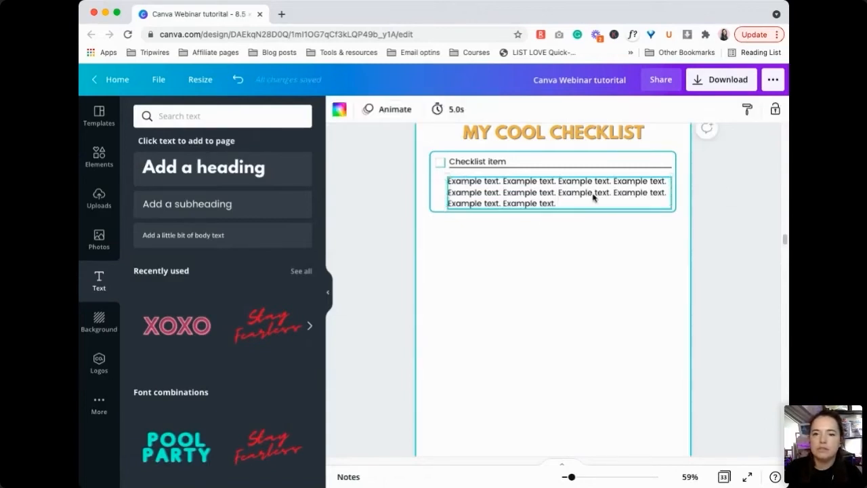
Move the example text slightly up and left beneath the checklist line and widen its box to the line's end.
left_click_drag(593, 194, 590, 191)
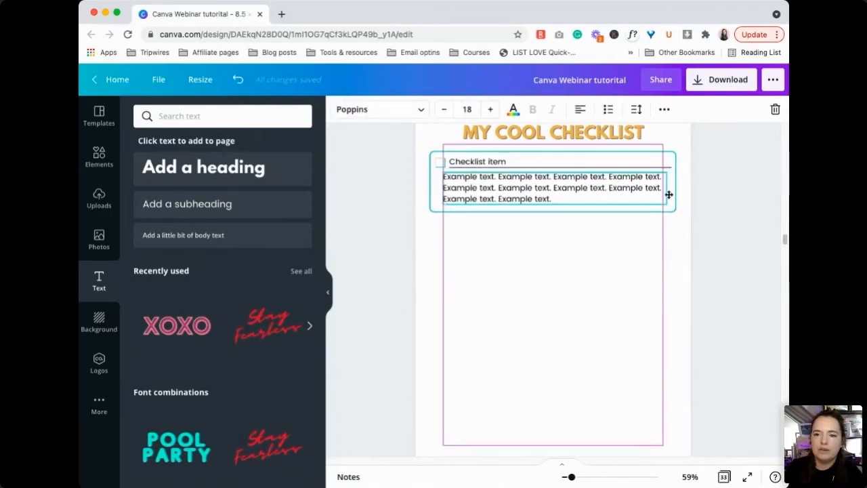
left_click_drag(667, 189, 673, 190)
left_click(655, 269)
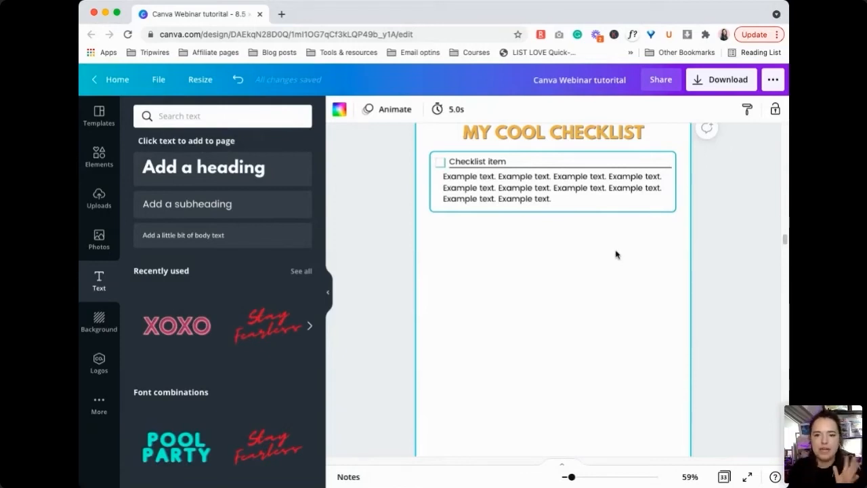
Group the teal outline, the checklist item and the example text into one block.
left_click_drag(583, 236, 431, 163)
left_click(464, 267)
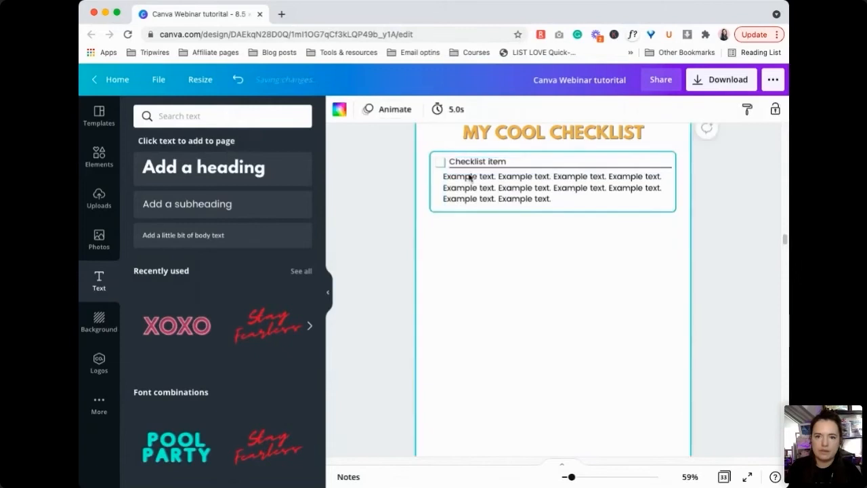
left_click(461, 167)
right_click(460, 167)
left_click(509, 284)
left_click(589, 264)
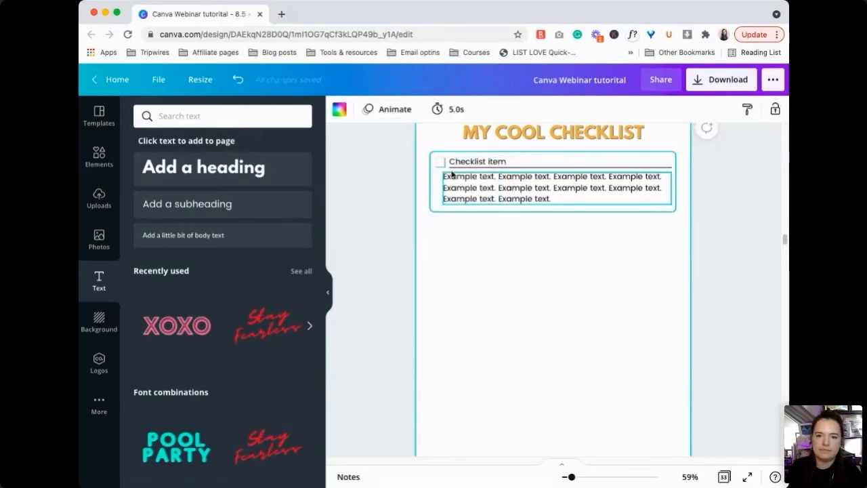
left_click(453, 163)
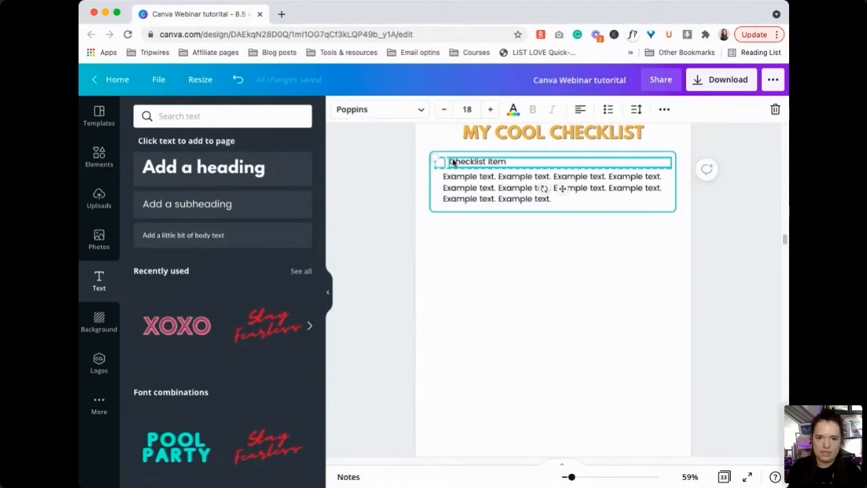
left_click_drag(515, 244, 422, 156)
key("super+g")
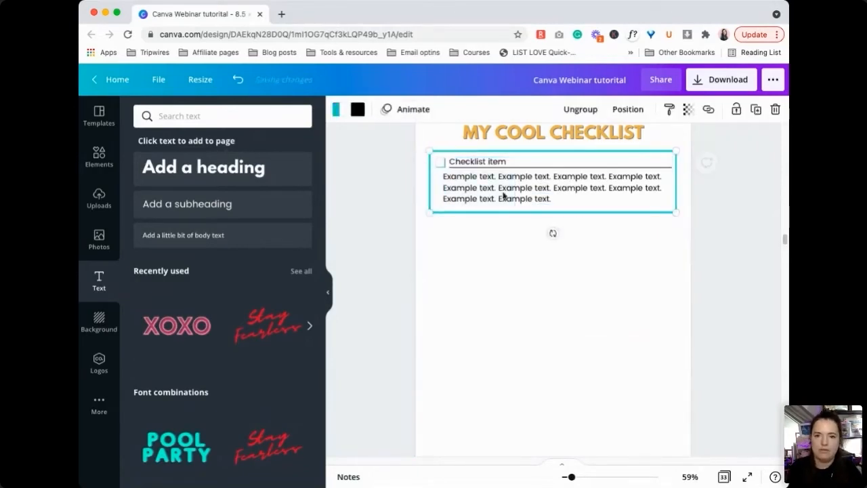
Duplicate the grouped checklist block twice and stack the copies in line beneath the first block.
key("super+d")
left_click_drag(514, 193, 509, 256)
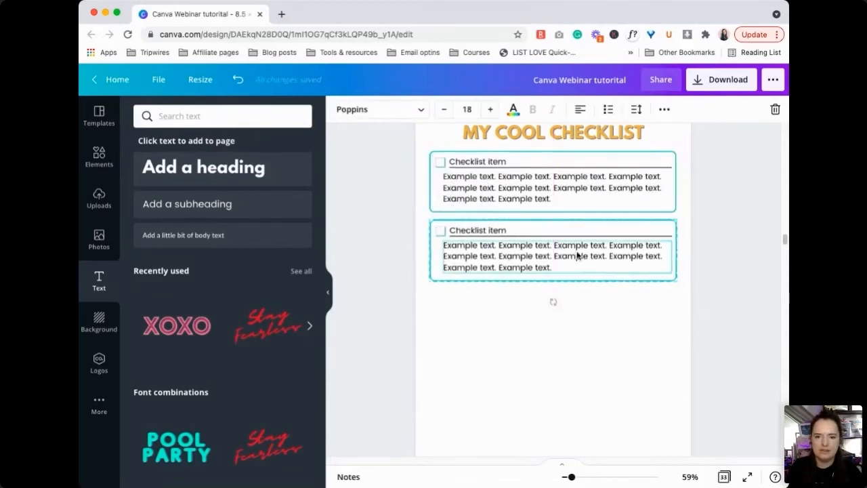
scroll(583, 291, "down", 2)
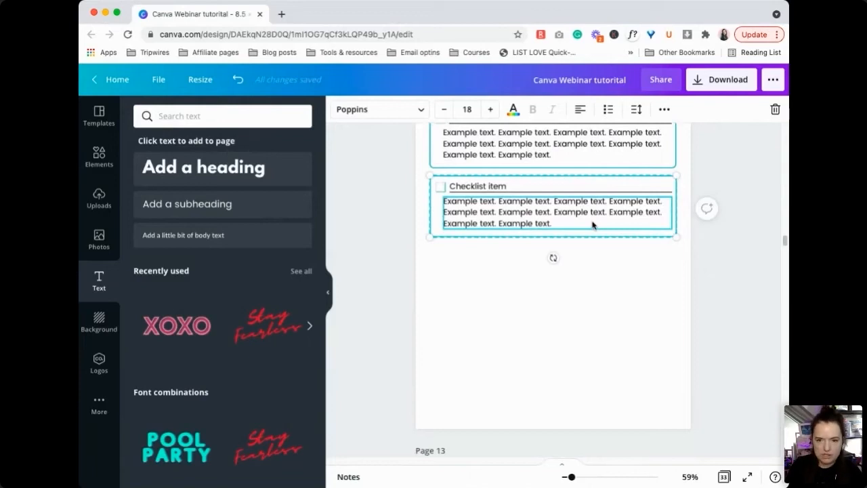
key("super+d")
left_click_drag(586, 217, 585, 286)
left_click(641, 339)
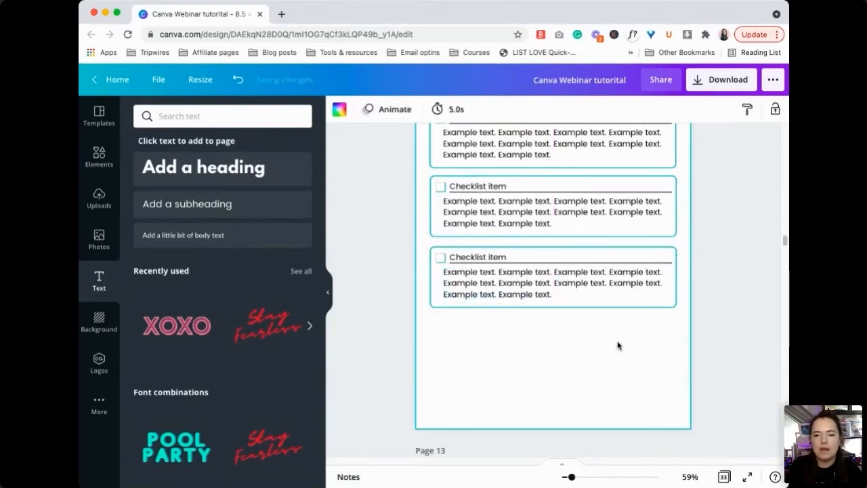
Paste another copy of the checklist block and align it beneath the third block.
left_click(566, 302)
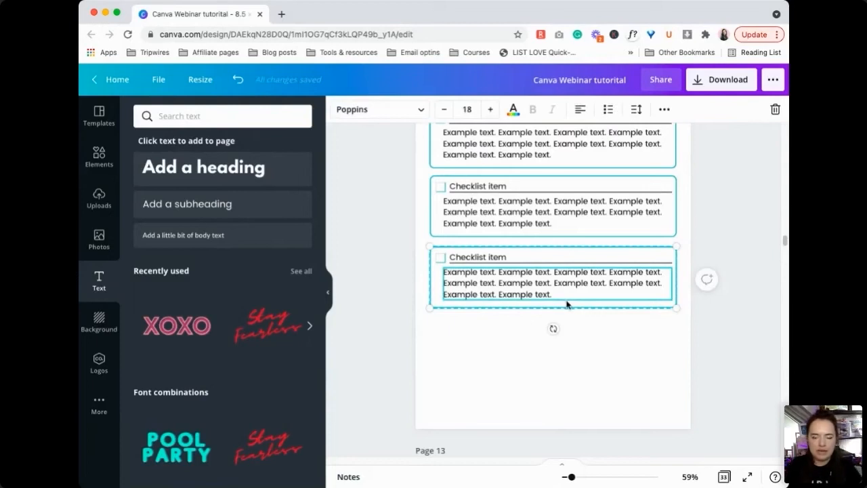
key("super+v")
left_click_drag(565, 220, 557, 344)
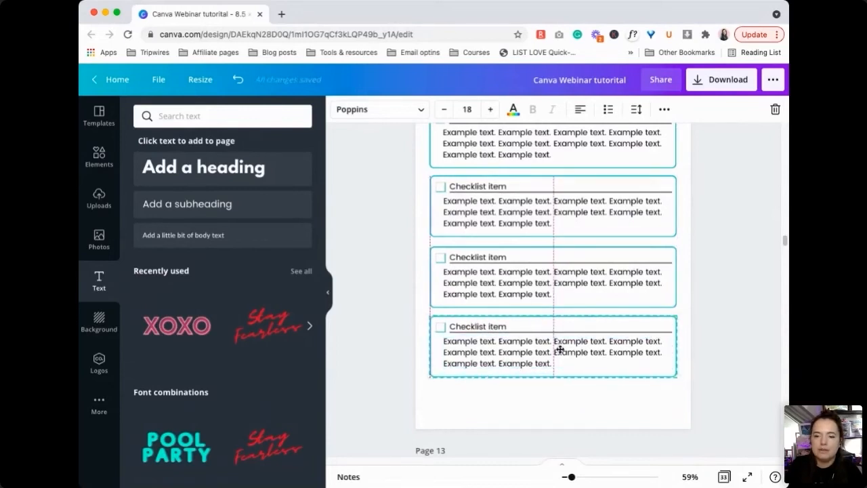
Replace the "Checklist item" heading in the lowest block with "NOTES:".
left_click(617, 369)
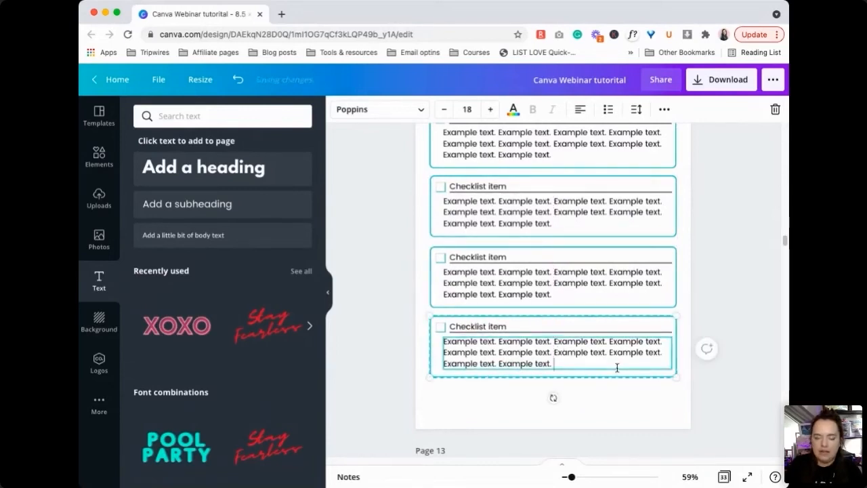
left_click(472, 388)
left_click(472, 330)
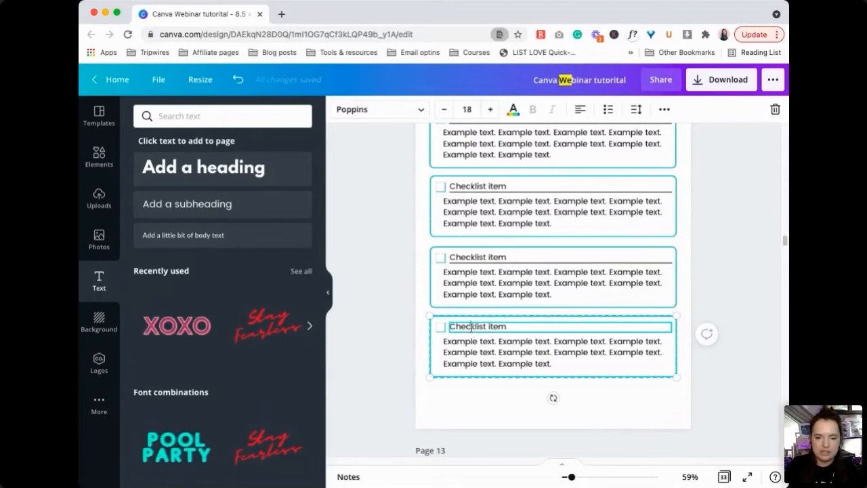
double_click(471, 328)
type("NOTE")
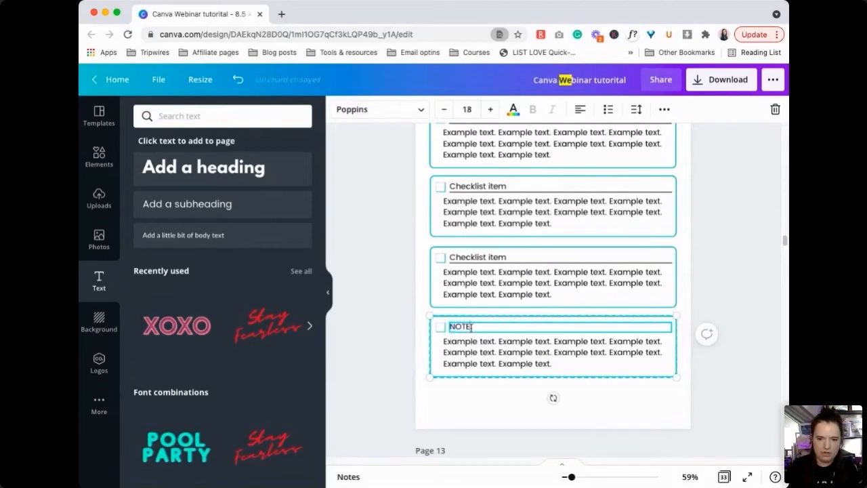
type("S:")
Replace the example text under "NOTES:" with underscores filling six full lines.
left_click(526, 346)
triple_click(526, 343)
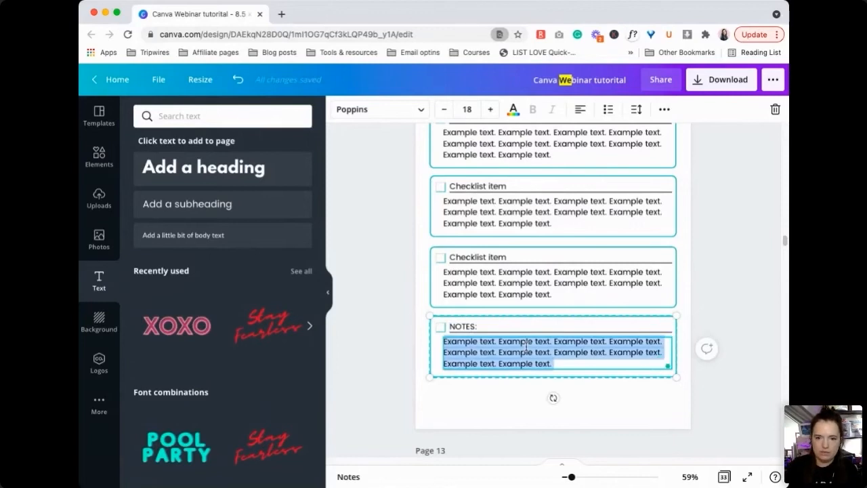
type("______________________________________")
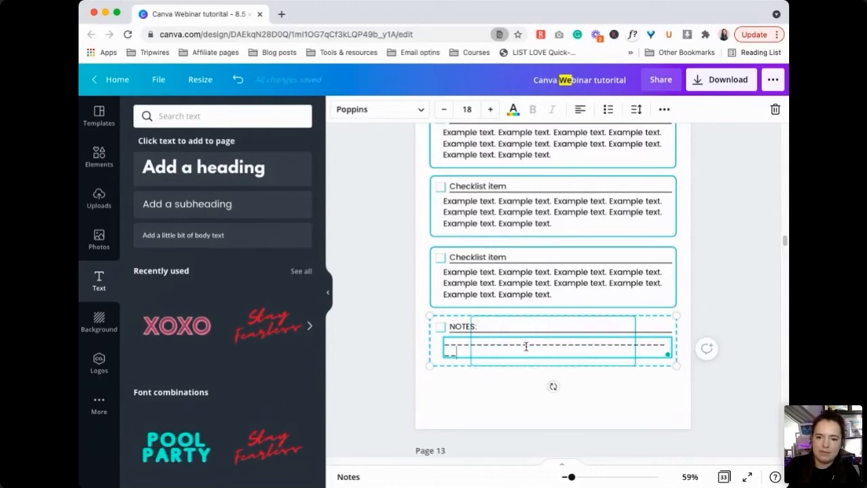
type("____________________")
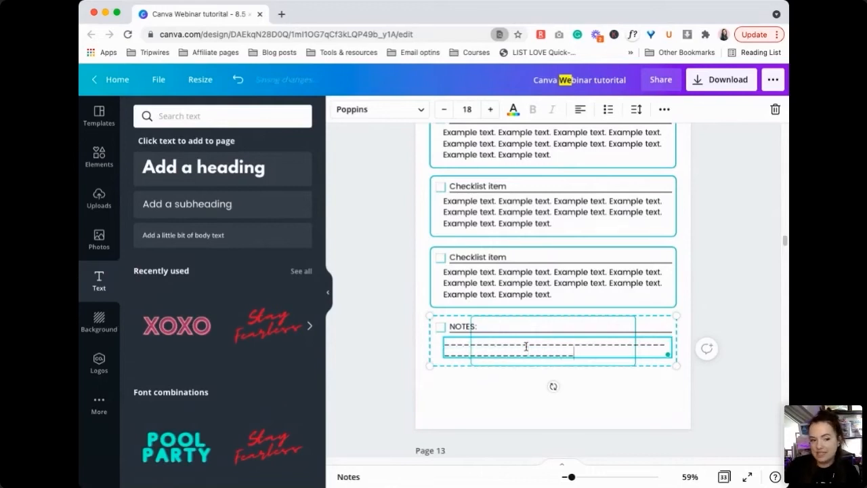
type("__________________________")
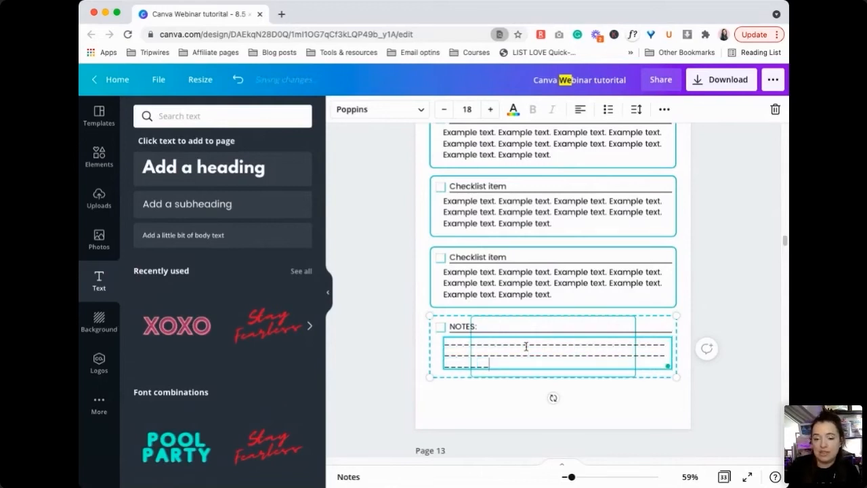
type("________")
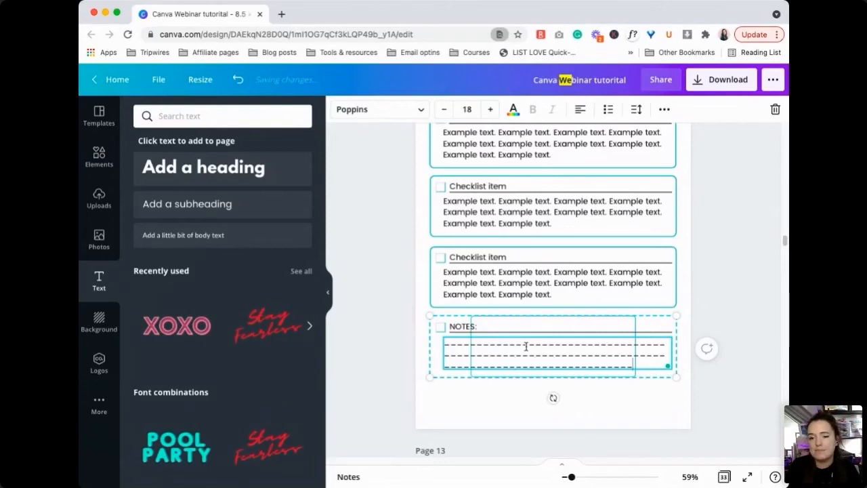
type("________________________________________________")
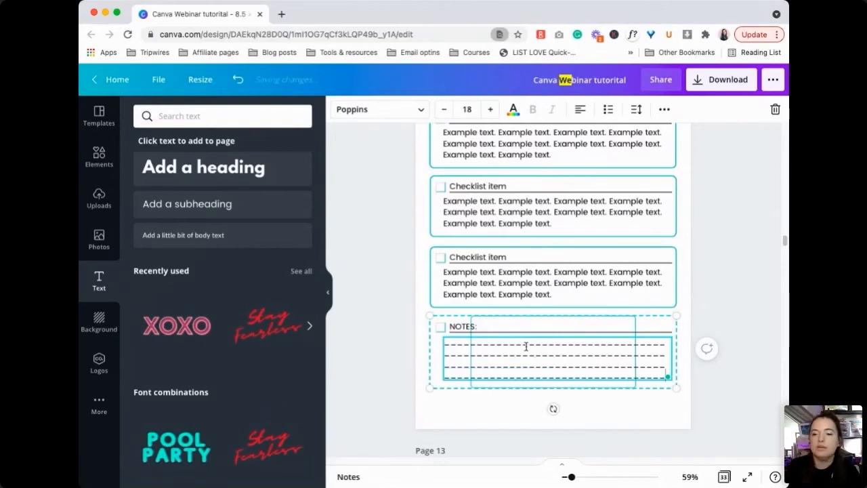
type("__________________________")
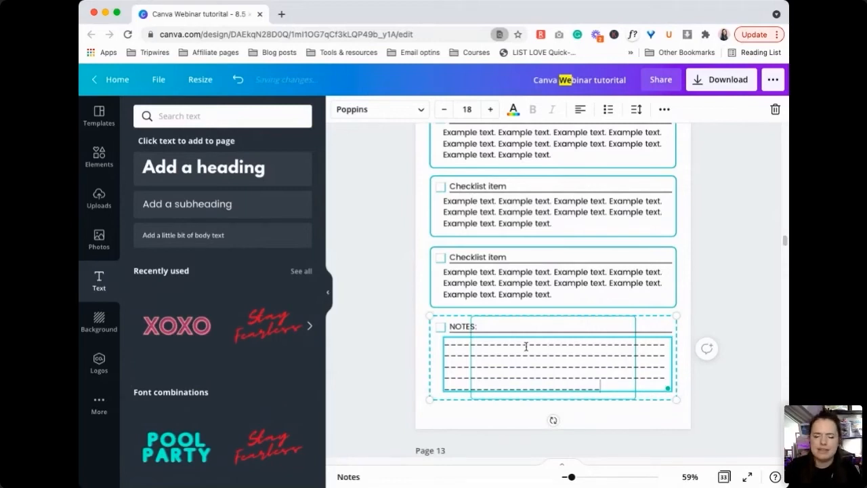
type("____________________")
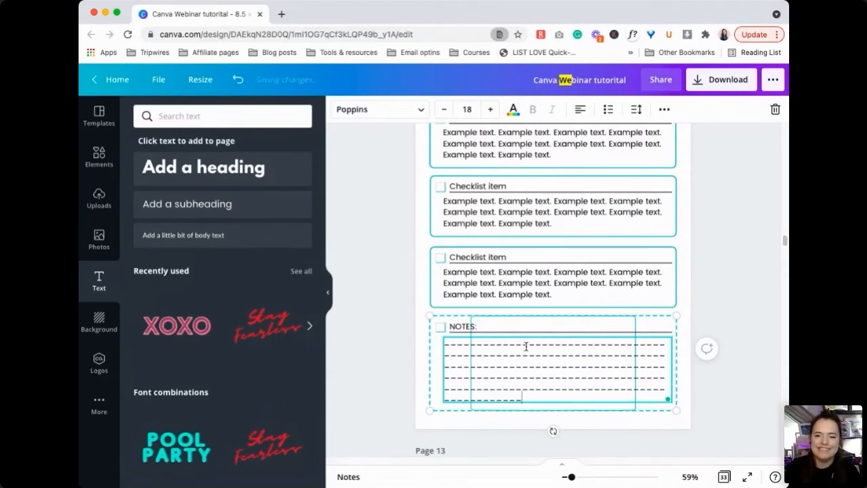
type("___________")
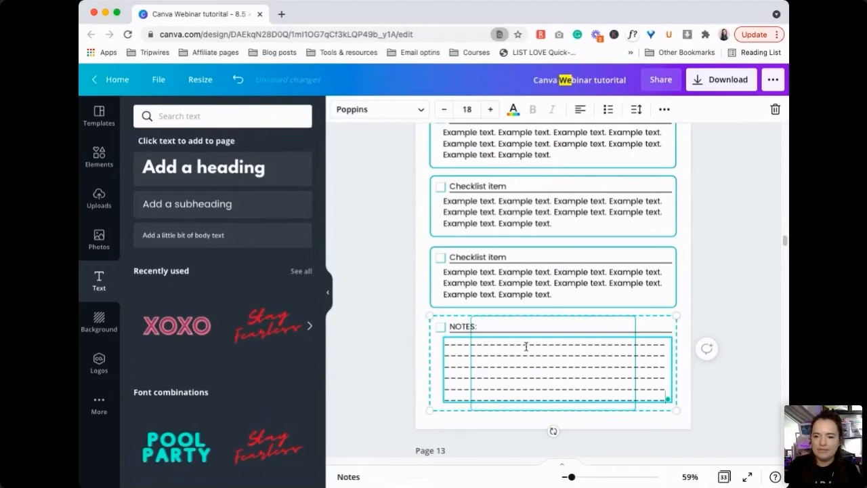
Set the letter spacing of the underscores under "NOTES:" to -59 and their font to League Spartan.
key("super+a")
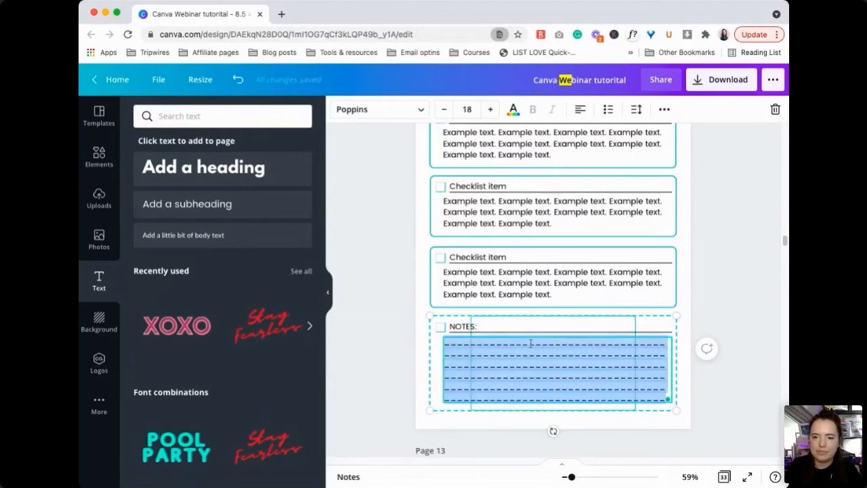
left_click(637, 110)
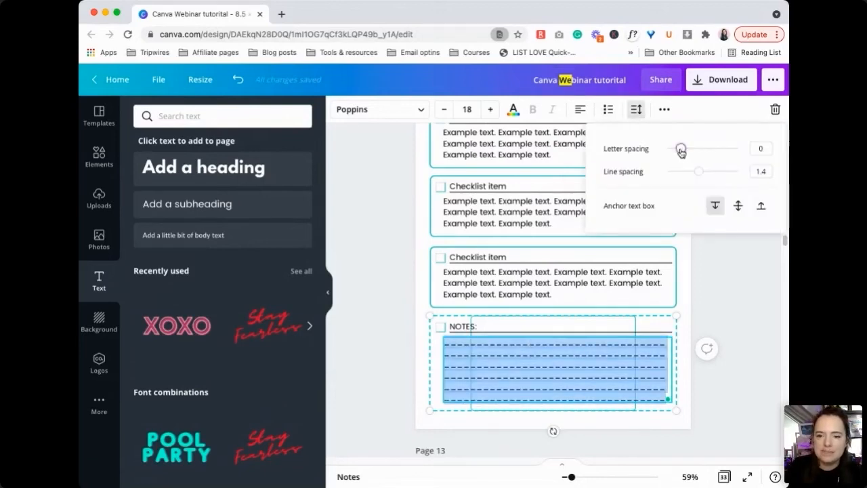
mouse_move(678, 153)
left_mouse_down()
mouse_move(666, 155)
mouse_move(677, 152)
left_mouse_up()
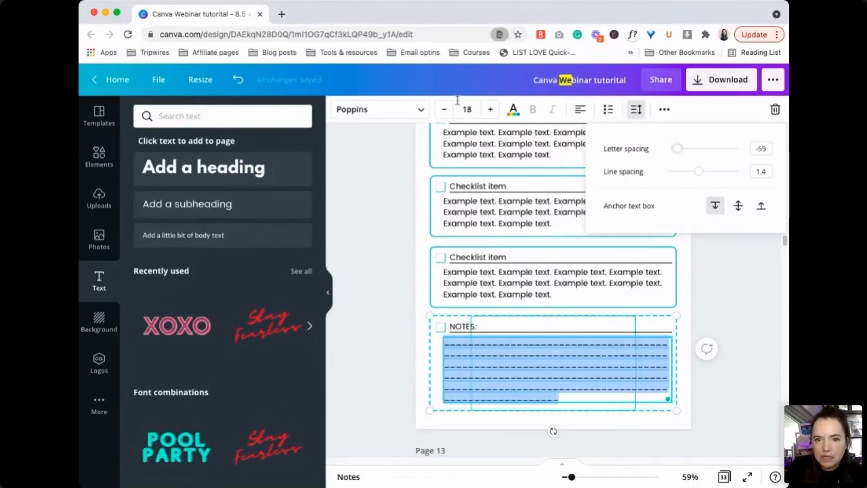
left_click(402, 115)
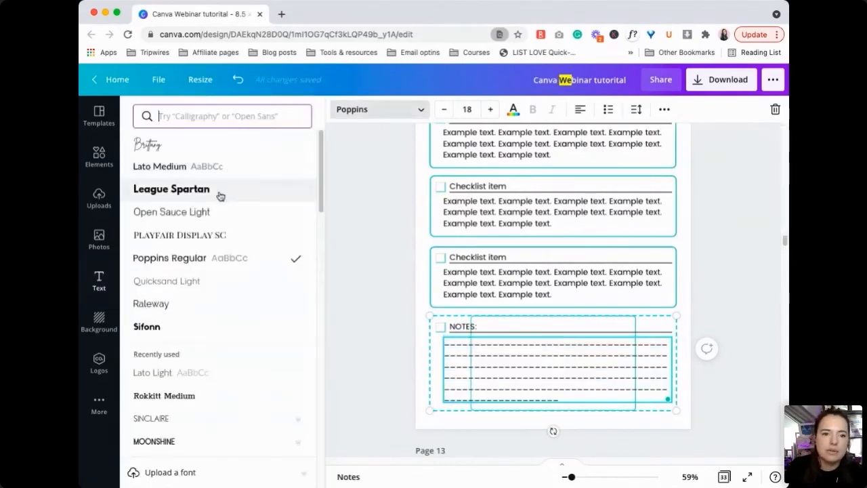
left_click(219, 193)
Extend the underscores with pasted copies until six full writing lines fill the notes area.
left_click(520, 363)
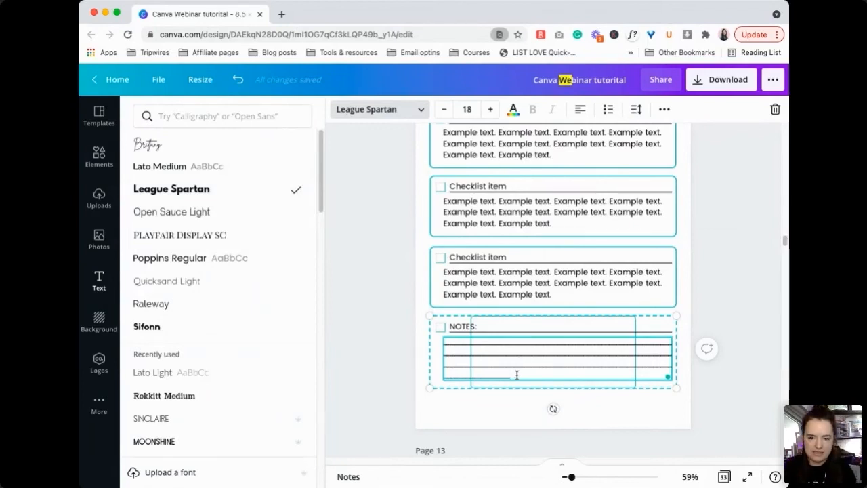
left_click(517, 375)
key("super+v")
key("super+v")
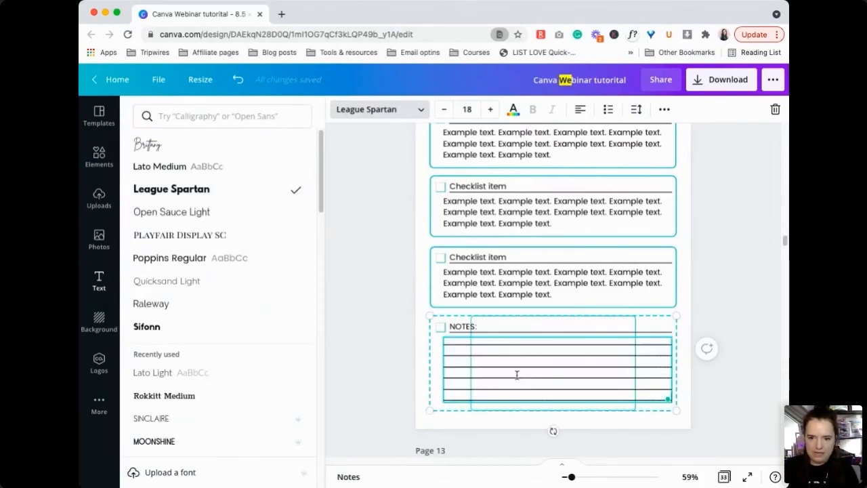
left_click(718, 280)
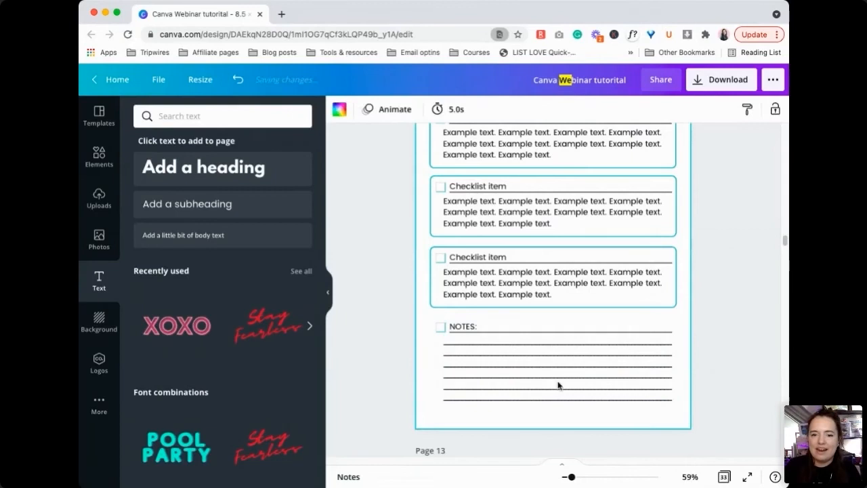
Apply the Shadow text effect to the "NOTES:" heading.
left_click(536, 333)
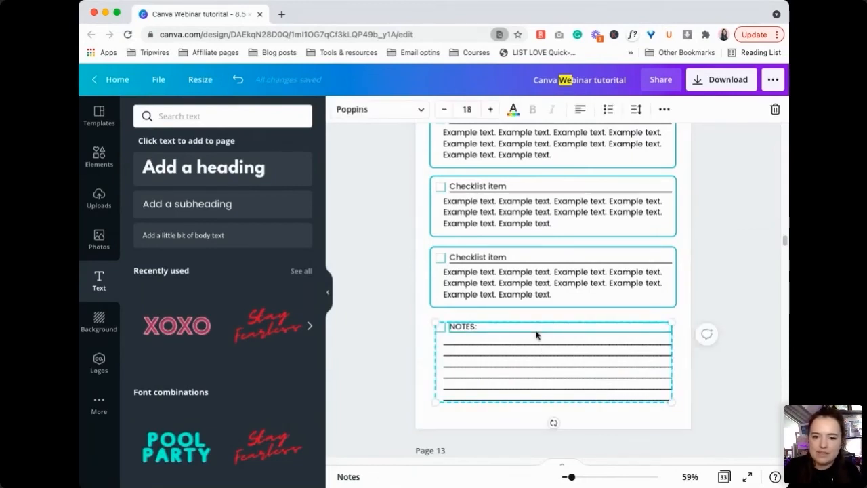
double_click(486, 327)
left_click(664, 109)
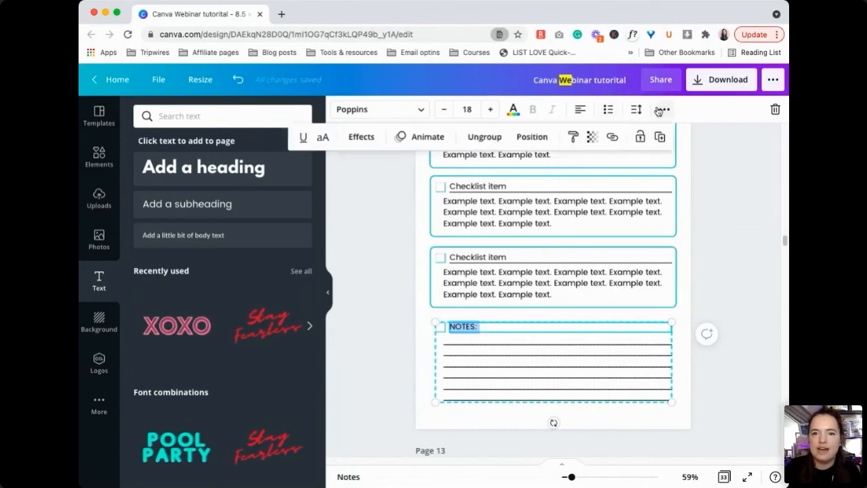
left_click(360, 137)
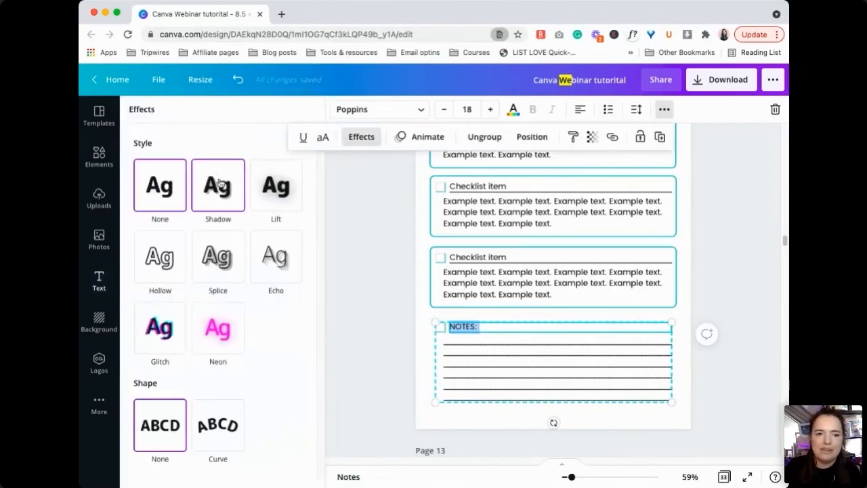
left_click(218, 184)
left_click(379, 308)
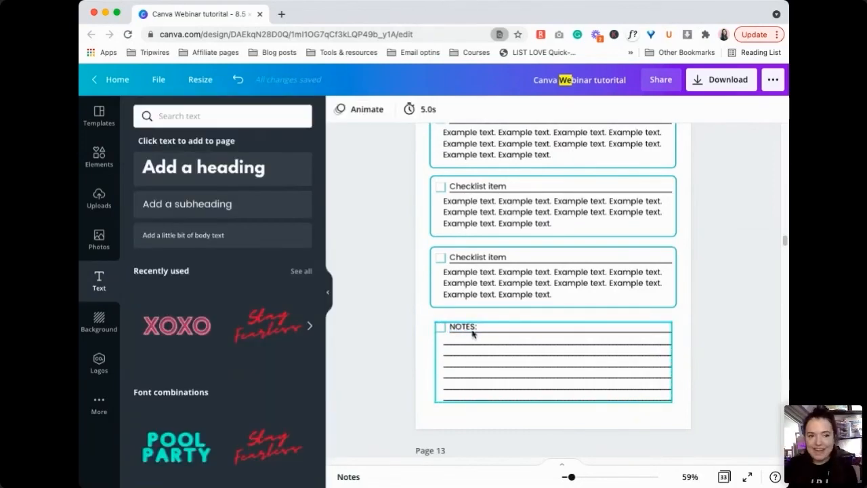